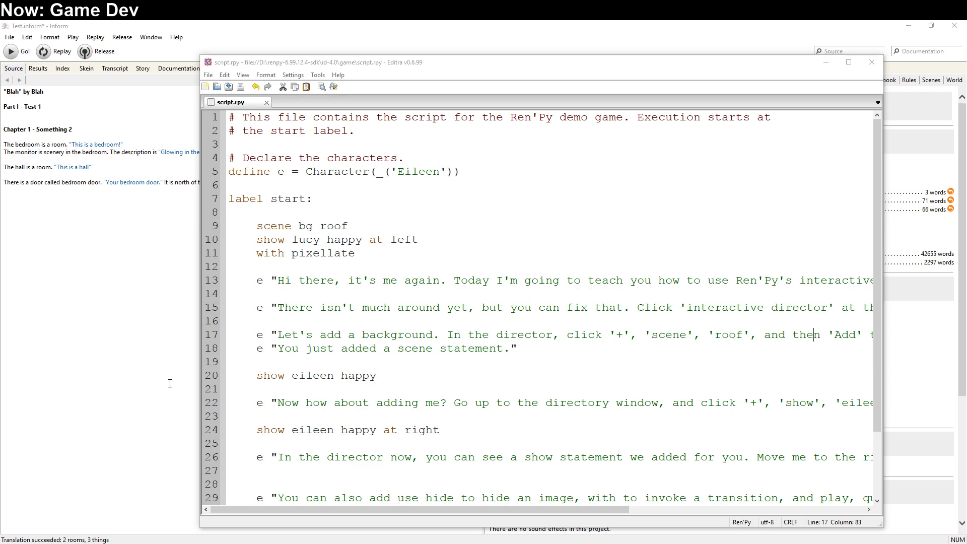
# Step: Scroll through the open script to read it over
pyautogui.click(301, 347)
pyautogui.scroll(-2, 310, 340)
pyautogui.scroll(1, 309, 340)
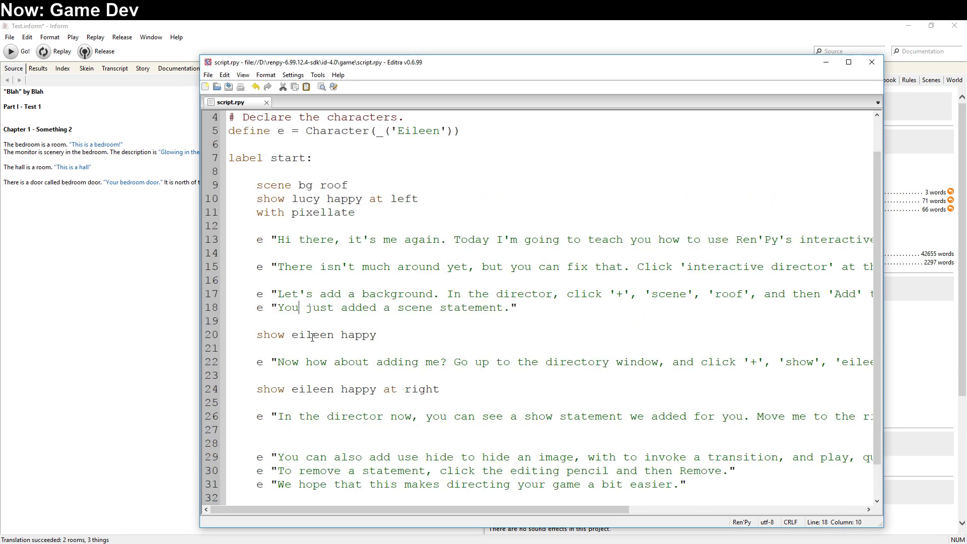
pyautogui.scroll(-1, 312, 338)
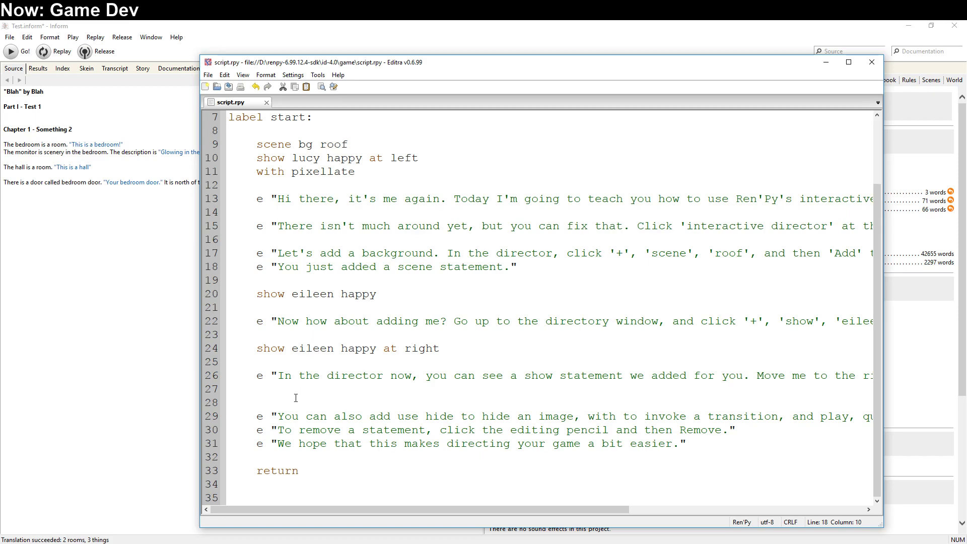
# Step: Switch to Visual Novel Maker and preview the Sample Scene from Jane's and Lila's Join Scene commands
pyautogui.click(176, 542)
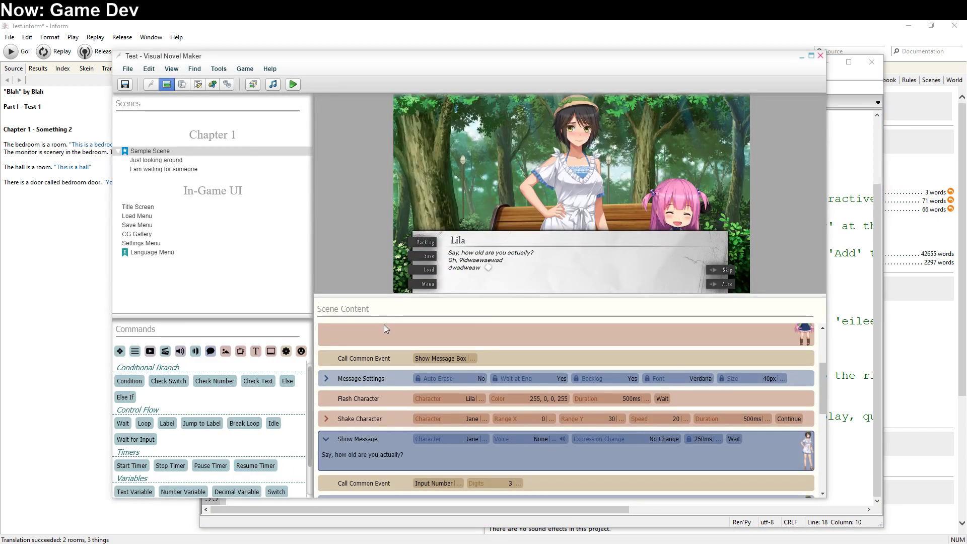
pyautogui.scroll(3, 384, 327)
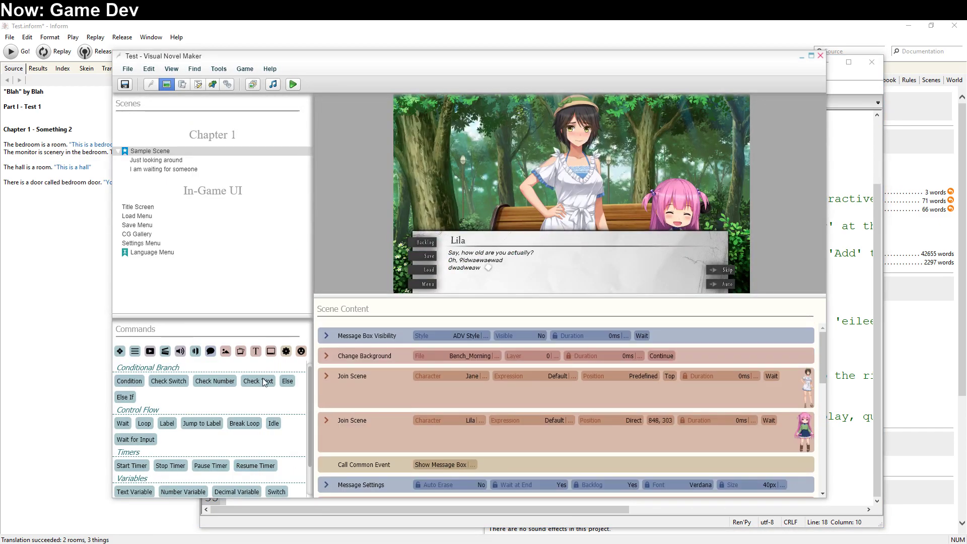
pyautogui.click(381, 397)
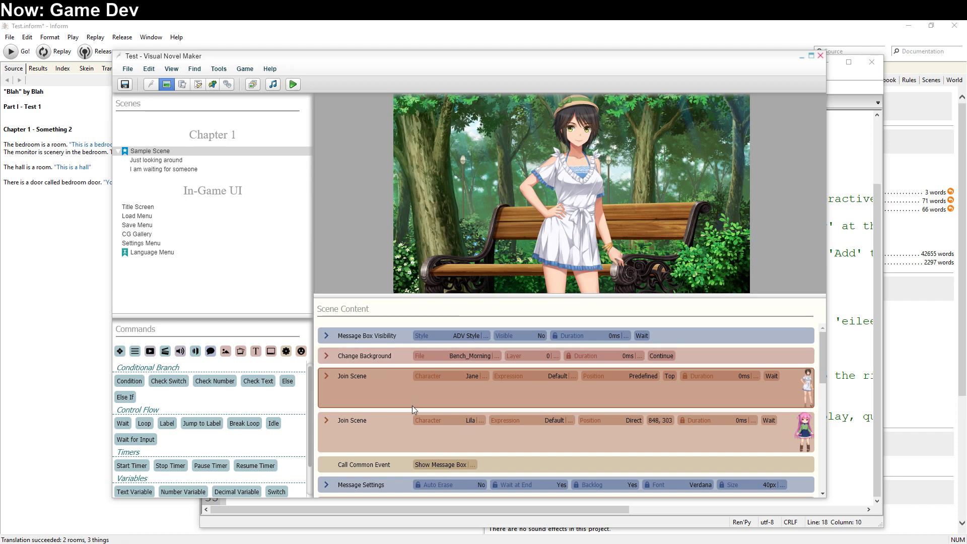
pyautogui.click(395, 427)
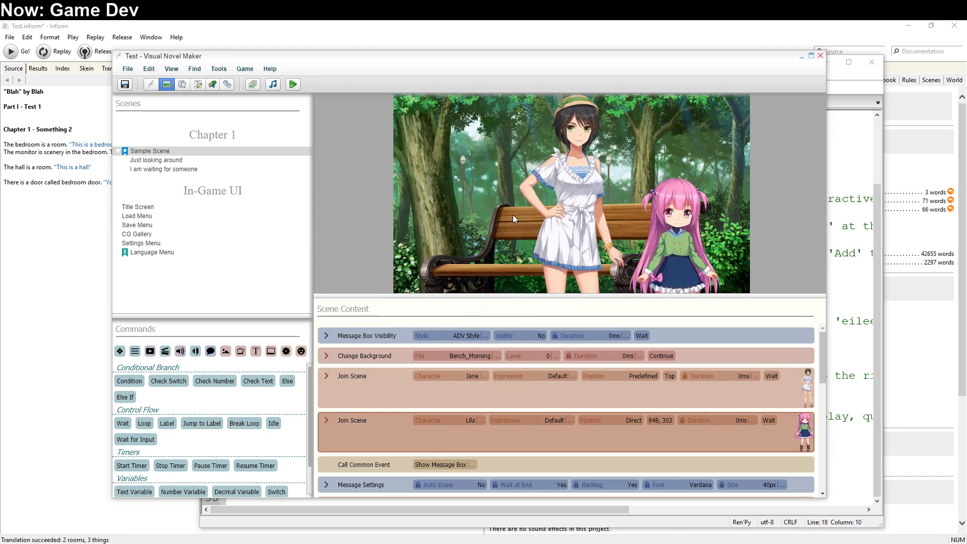
# Step: Advance to Jane's age question, answer 9 on the number pad, and continue to Lila's reply
pyautogui.click(548, 168)
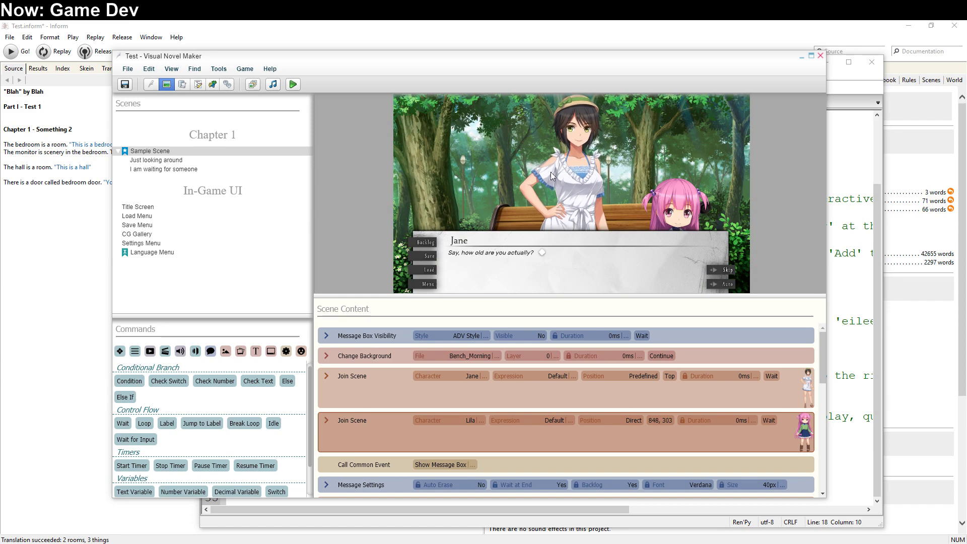
pyautogui.click(554, 261)
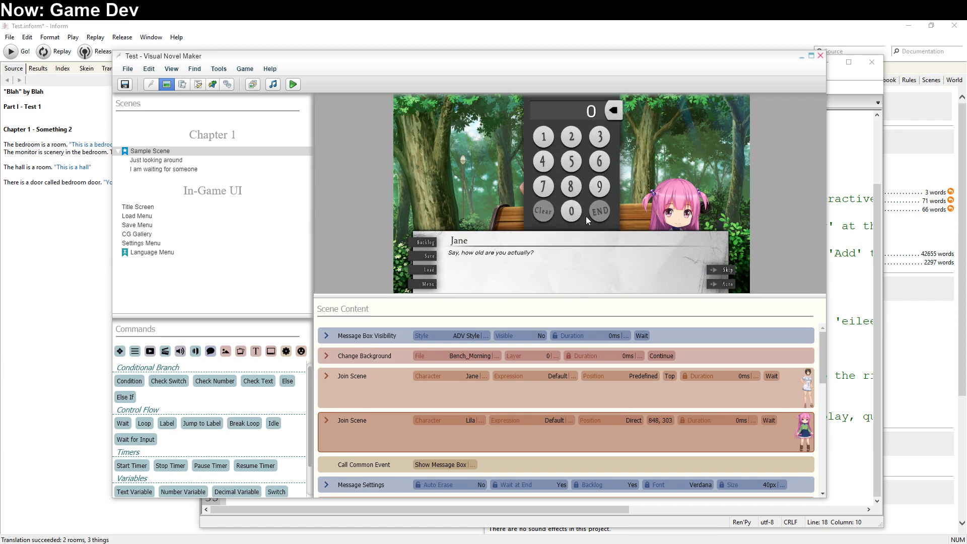
pyautogui.click(600, 192)
pyautogui.click(599, 210)
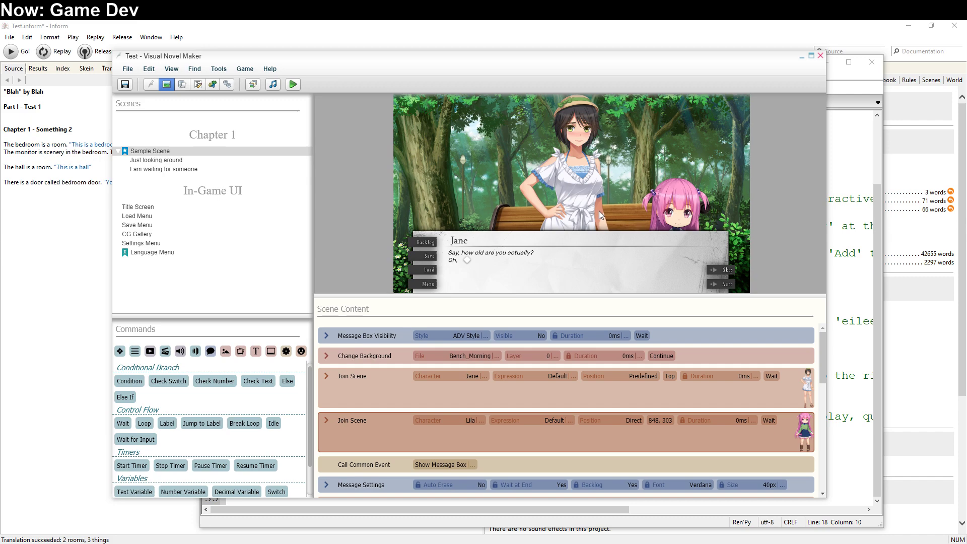
pyautogui.click(577, 255)
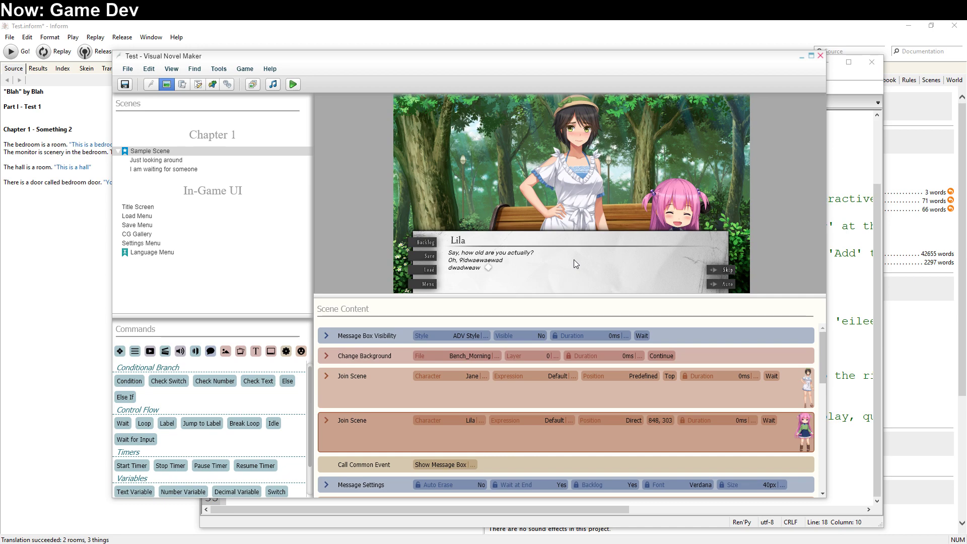
# Step: Set Lila's Join Scene position to 108, 256 on the left, then check the preview's settings screen
pyautogui.click(669, 424)
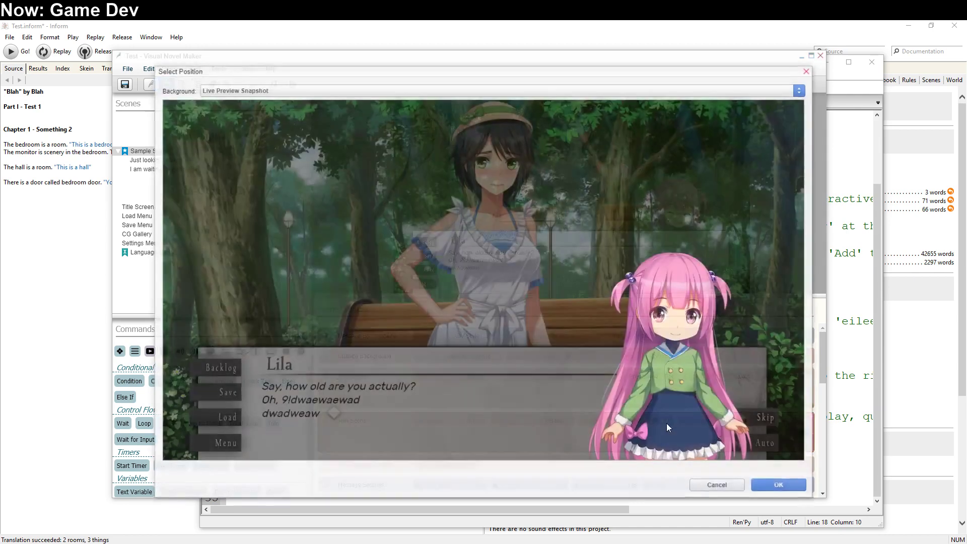
pyautogui.moveTo(672, 382); pyautogui.dragTo(299, 358)
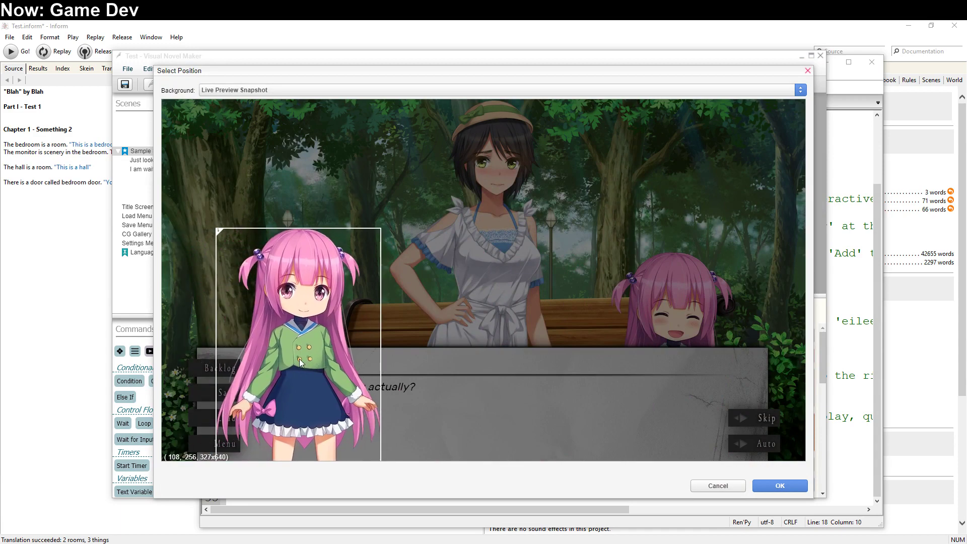
pyautogui.click(781, 487)
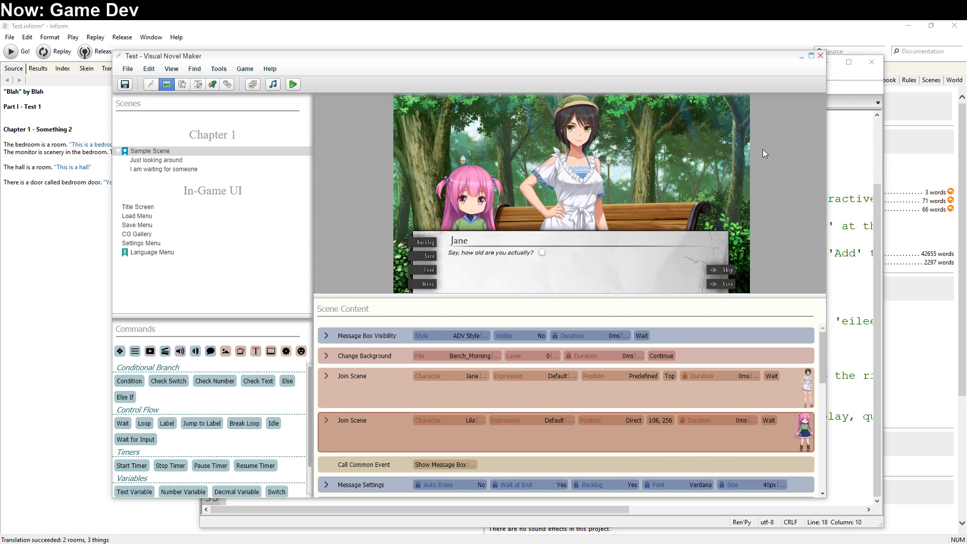
pyautogui.click(584, 135)
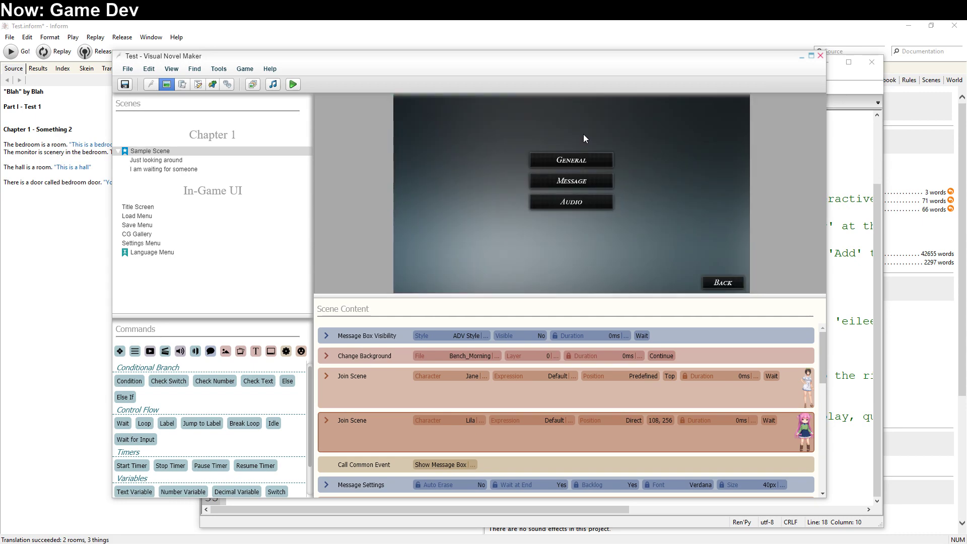
pyautogui.click(709, 283)
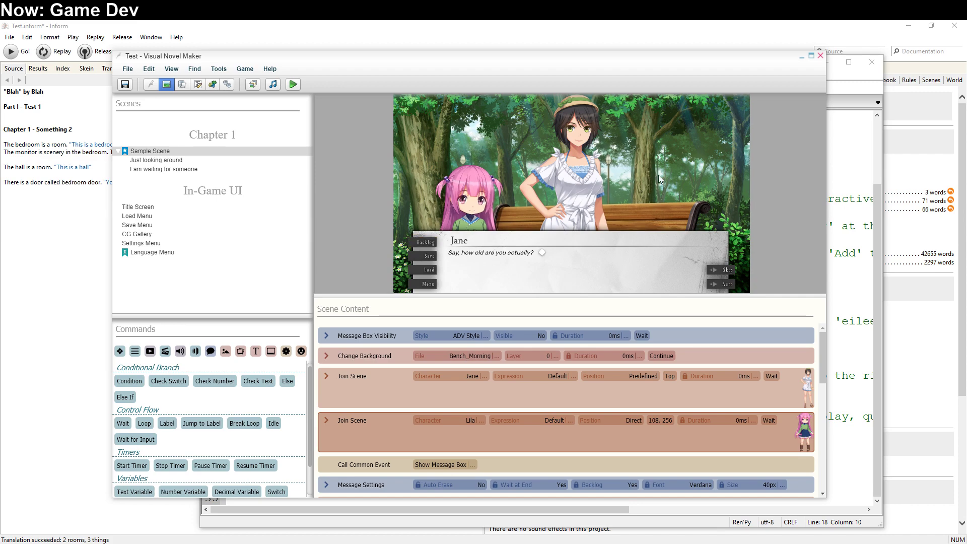
# Step: Review Jane's question message block and its speaking character, keeping Jane
pyautogui.scroll(-1, 437, 418)
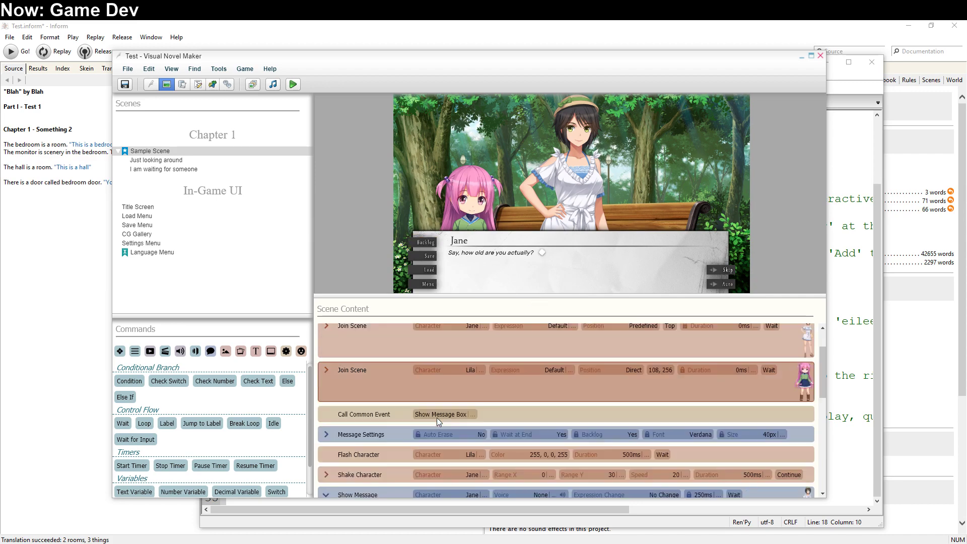
pyautogui.scroll(-3, 437, 418)
pyautogui.click(436, 419)
pyautogui.click(467, 415)
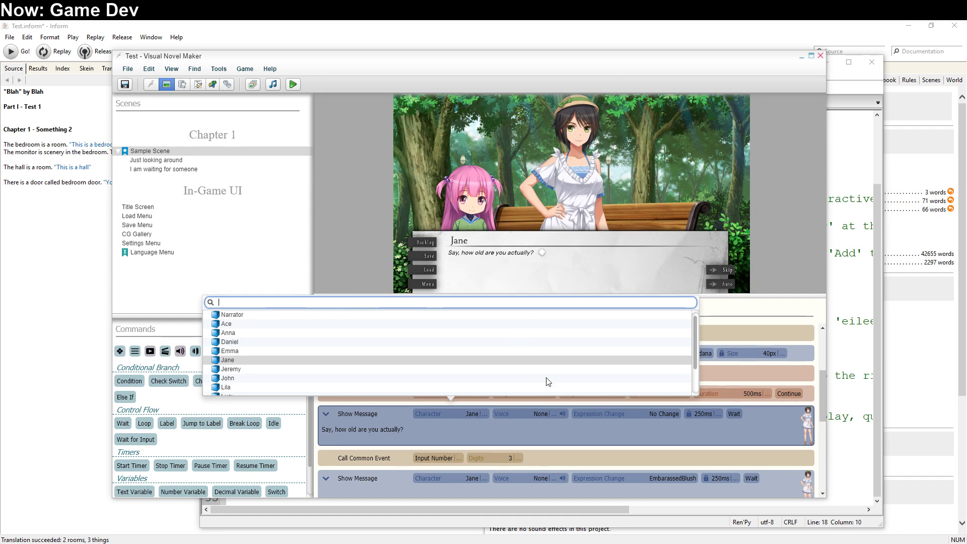
pyautogui.click(485, 445)
# Step: Select the message answering the age question, then switch to the Inform 7 story
pyautogui.scroll(-2, 442, 412)
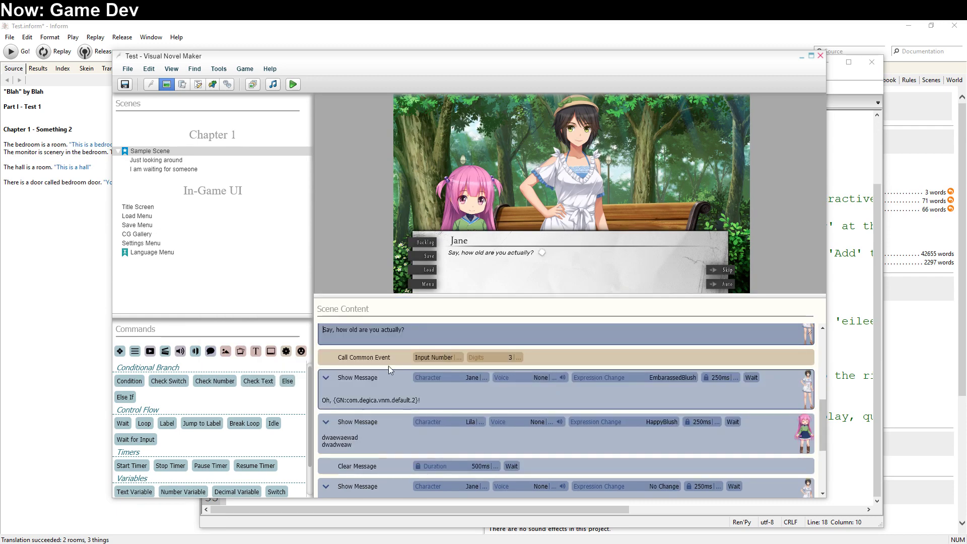
pyautogui.click(387, 391)
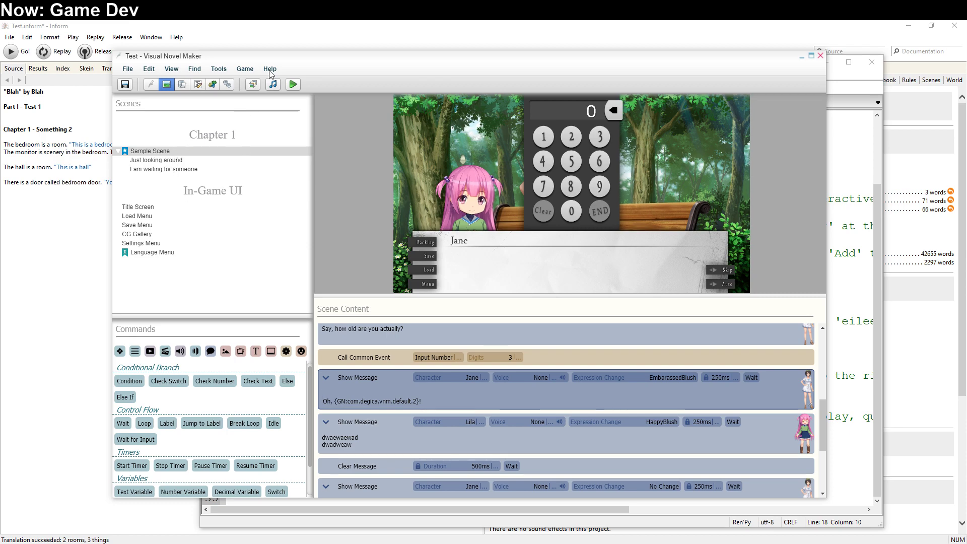
pyautogui.click(300, 38)
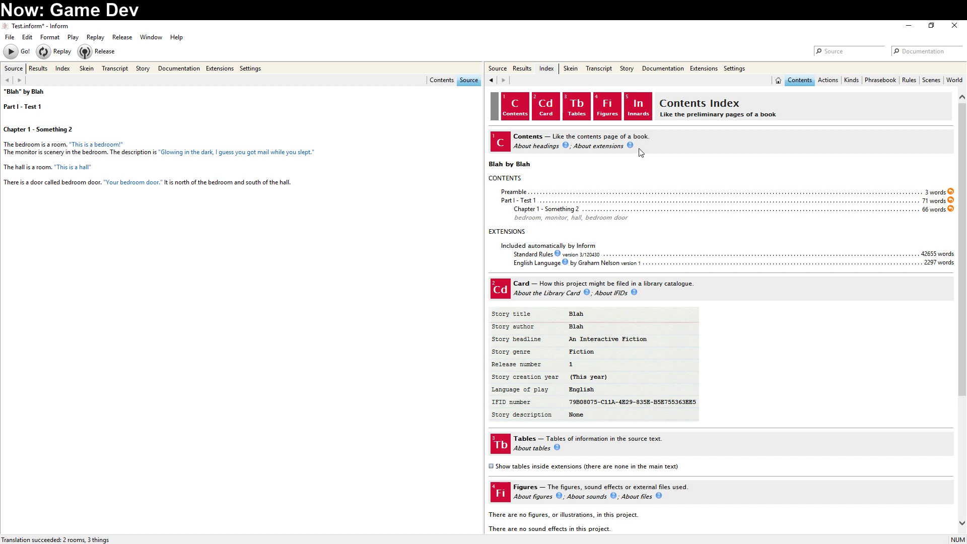
# Step: Show the Test story's Skein with its played commands x door, n, s and shout
pyautogui.click(571, 69)
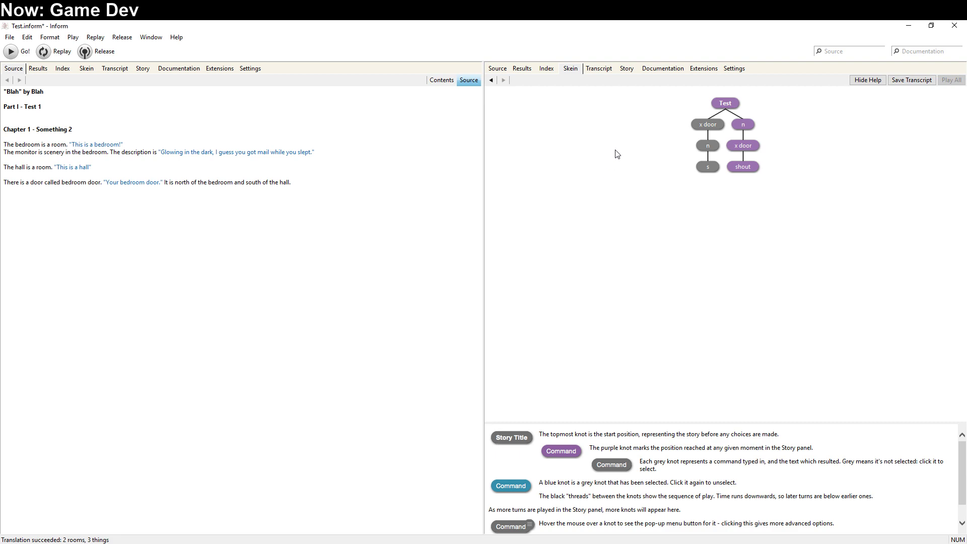
# Step: Replay the thread from the x door knot and view its transcript and story text
pyautogui.rightClick(748, 147)
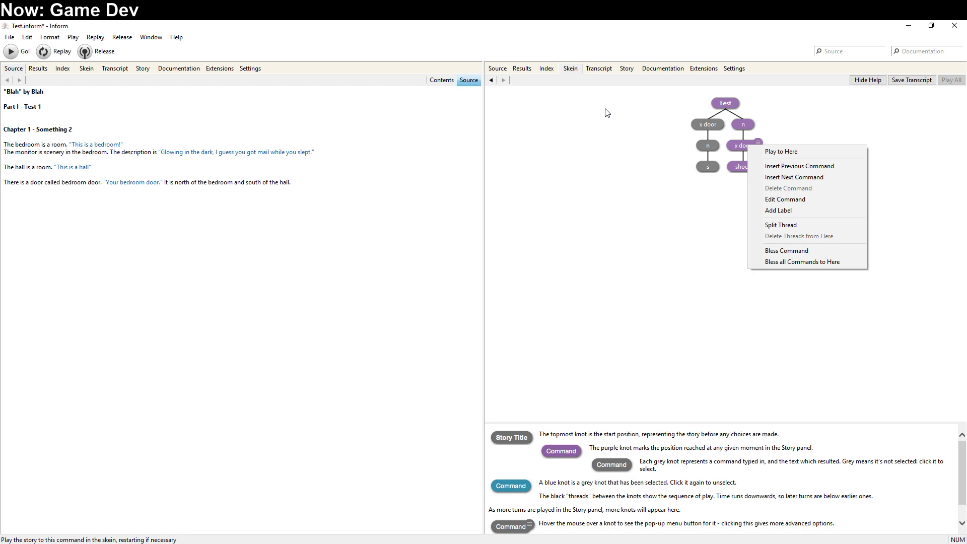
pyautogui.click(604, 73)
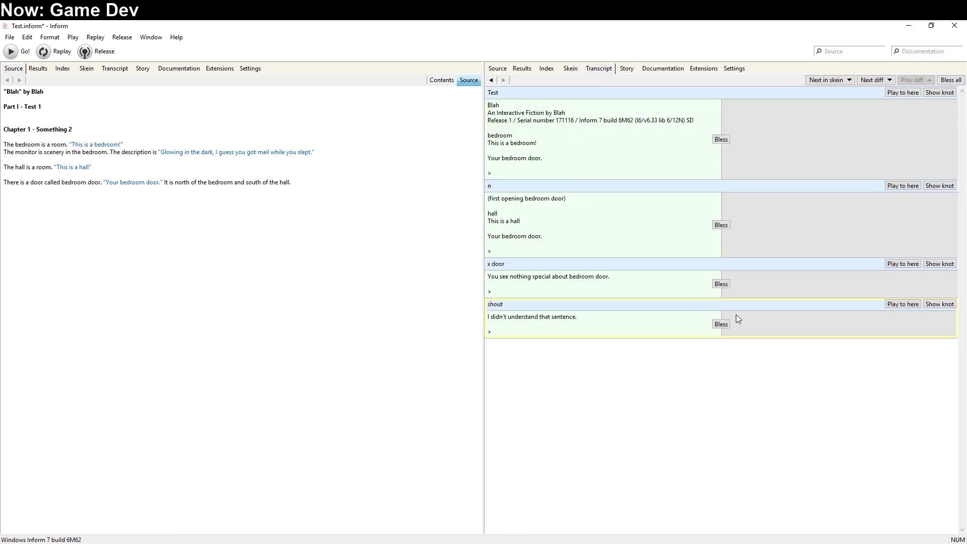
pyautogui.click(630, 69)
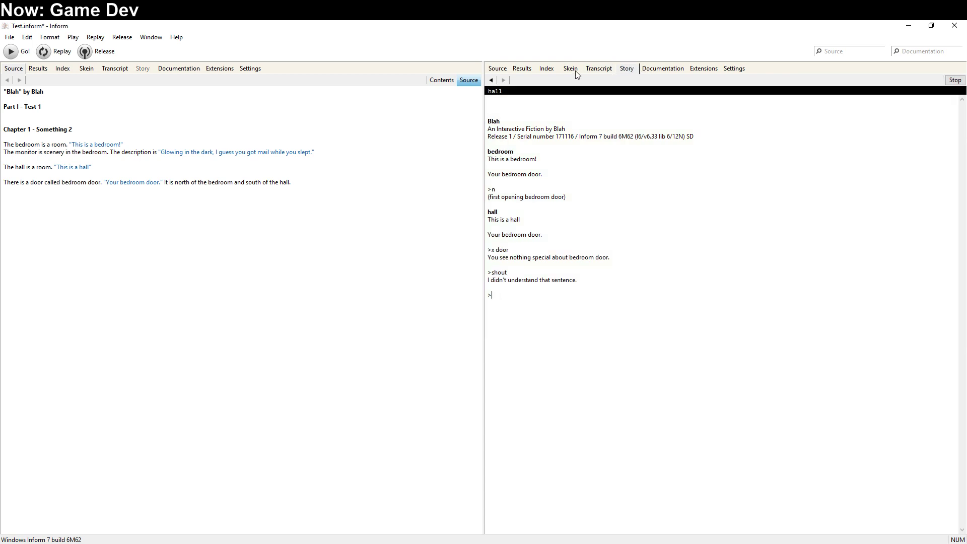
# Step: Browse the Index's Actions, Kinds, Phrasebook, Rules and Scenes pages, ending on Contents
pyautogui.click(547, 69)
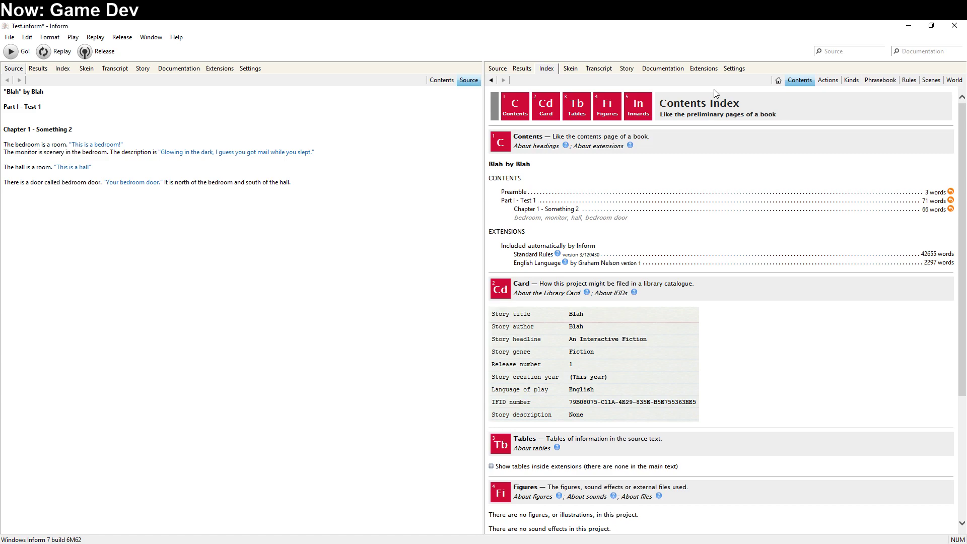
pyautogui.click(827, 80)
pyautogui.click(855, 82)
pyautogui.click(880, 81)
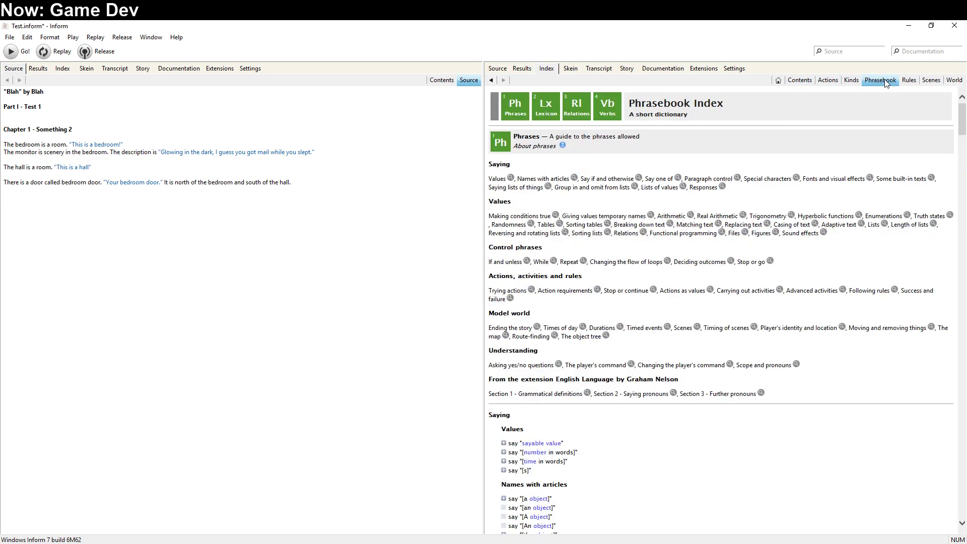
pyautogui.click(908, 80)
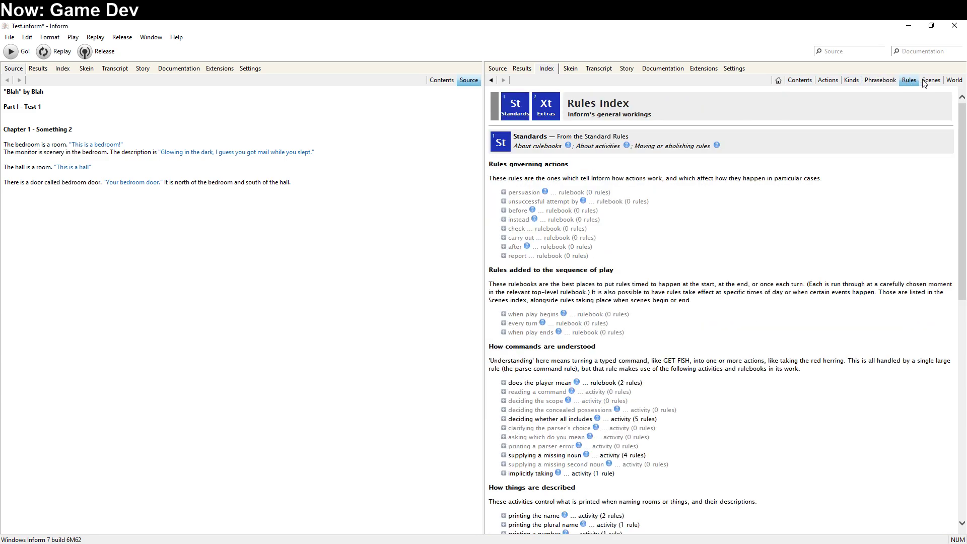
pyautogui.click(930, 81)
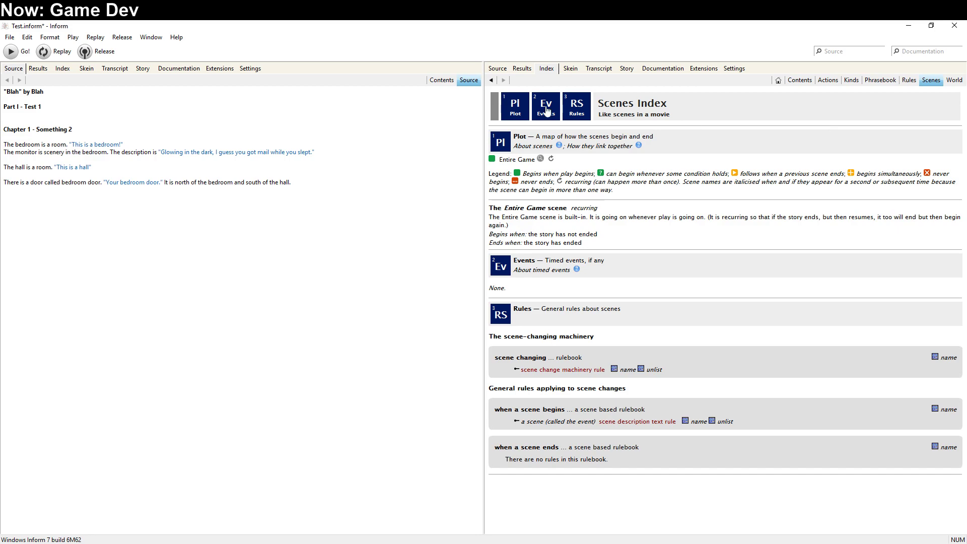
pyautogui.click(810, 80)
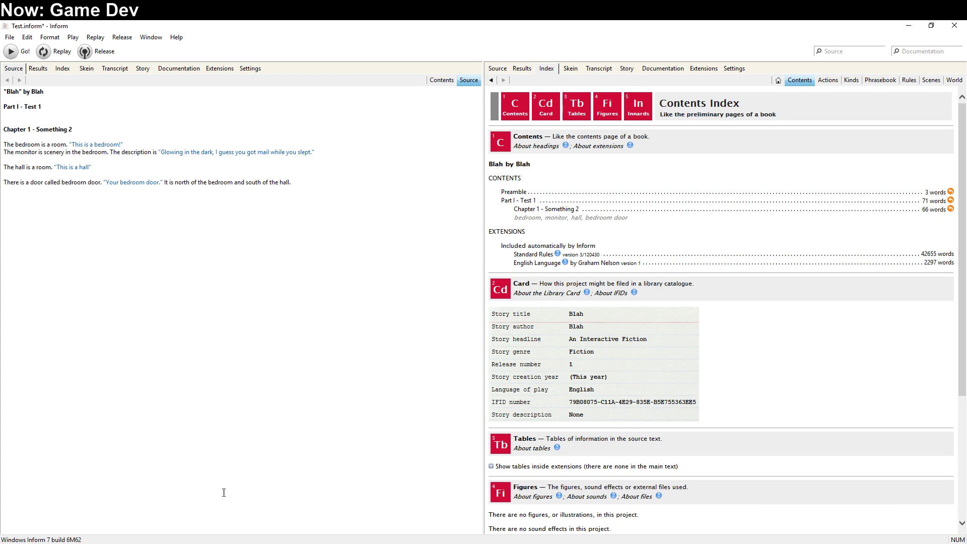
# Step: Switch back to the Visual Novel Maker window showing the number-entry pad
pyautogui.hotkey('alt', 'Tab')
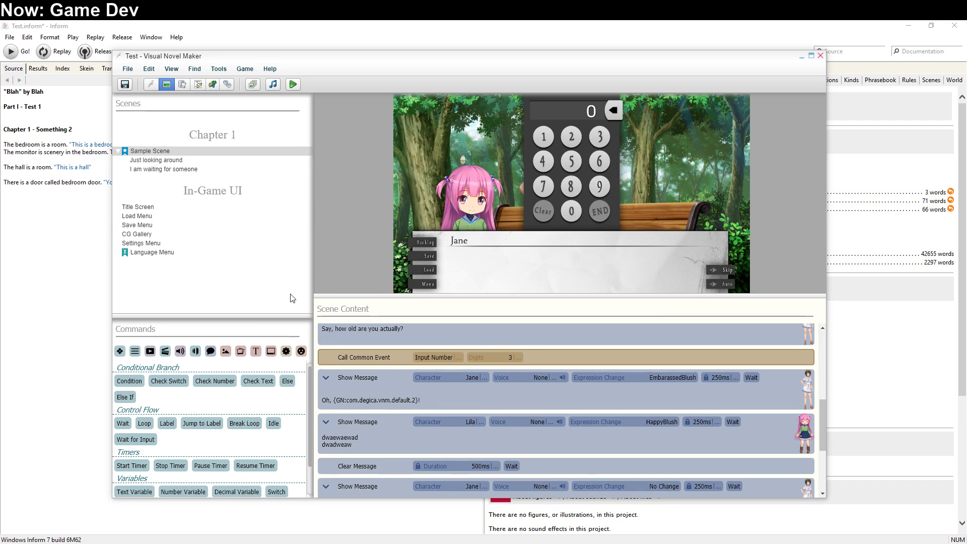
# Step: Inspect the local variables for Call Common Event's Input Number field, then close the list
pyautogui.click(458, 359)
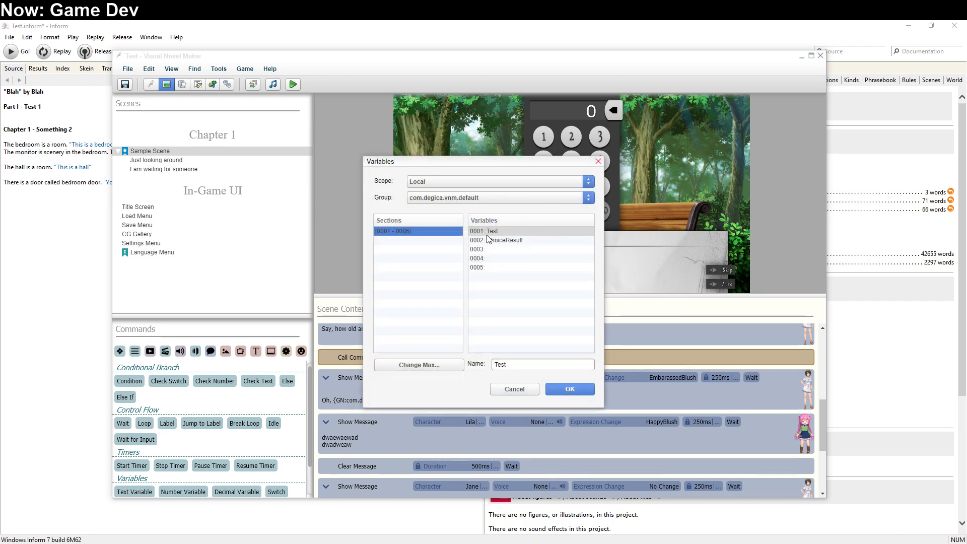
pyautogui.click(527, 389)
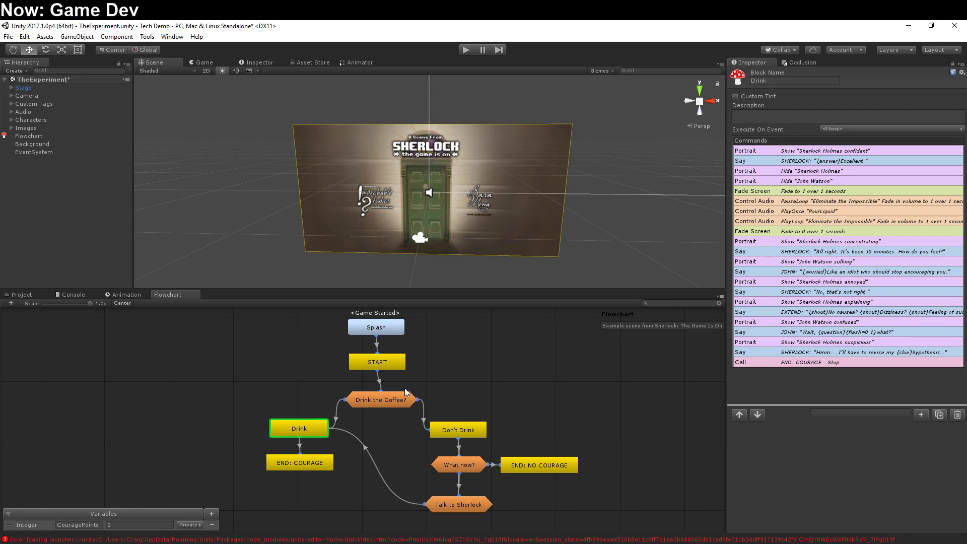
pyautogui.click(94, 525)
# Step: Browse the Audio and Narrative command categories, then view the PlayOnce PourLiquid audio command's settings
pyautogui.click(922, 415)
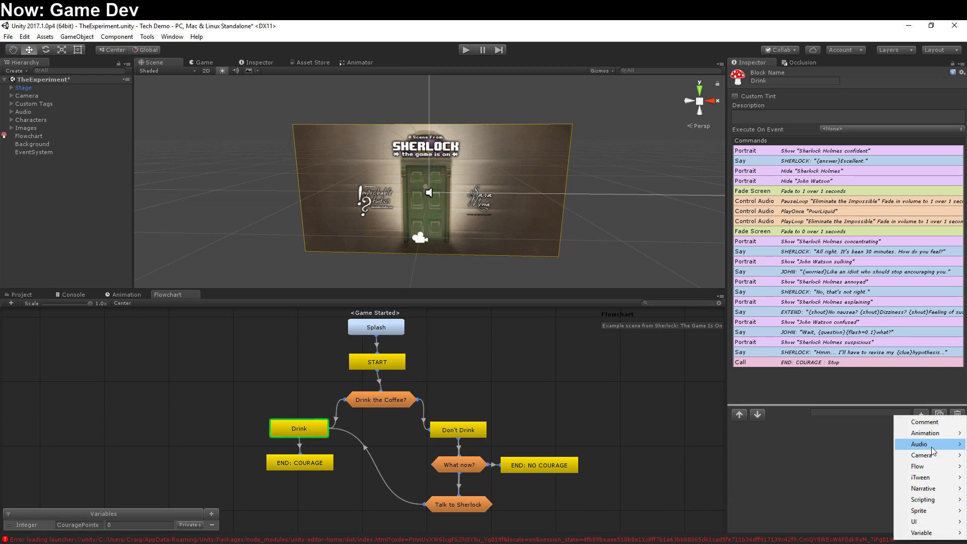
pyautogui.moveTo(932, 447)
pyautogui.moveTo(933, 493)
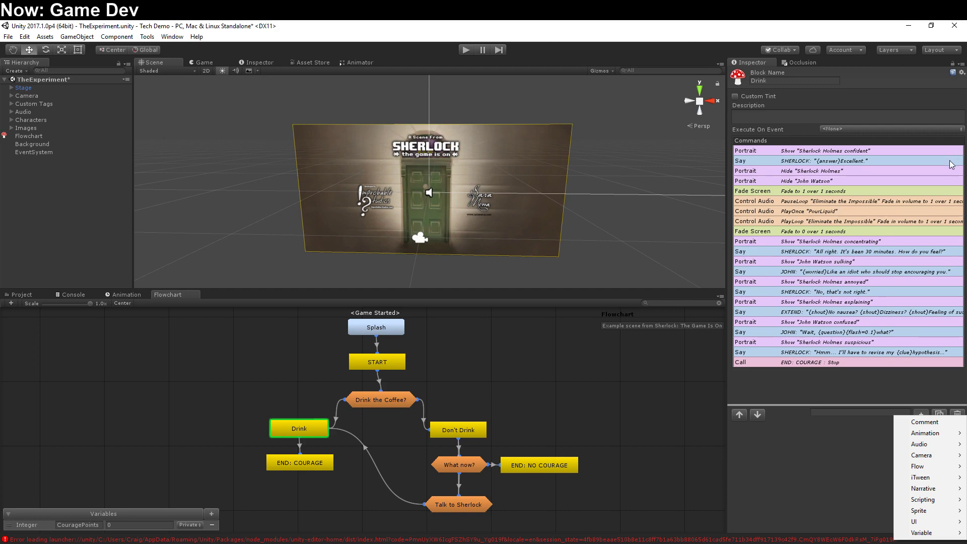
pyautogui.click(847, 210)
# Step: Inspect the Drink block's EXTEND Say, Sherlock portrait, Excellent and fade-to-0 commands, ending on John's worried Say
pyautogui.click(837, 271)
pyautogui.rightClick(836, 216)
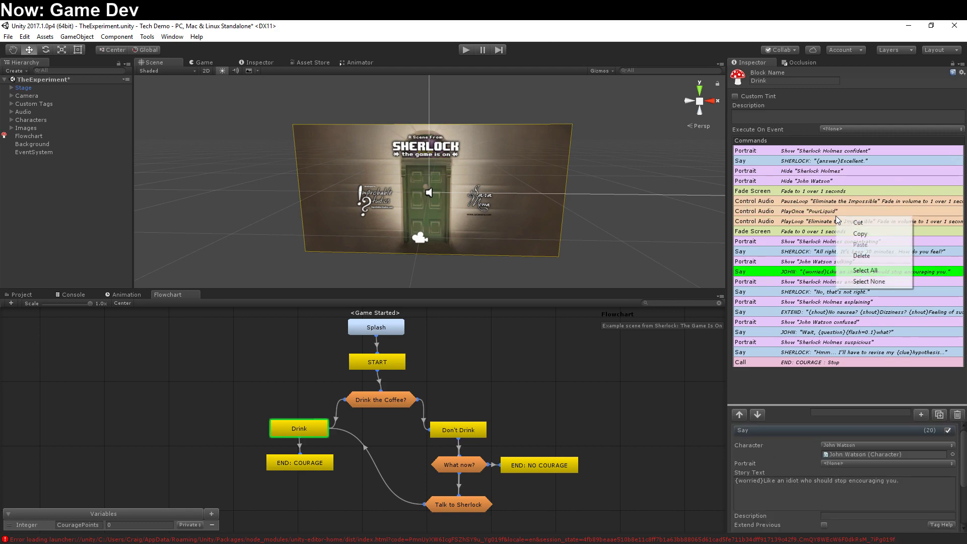
pyautogui.click(796, 312)
pyautogui.click(789, 343)
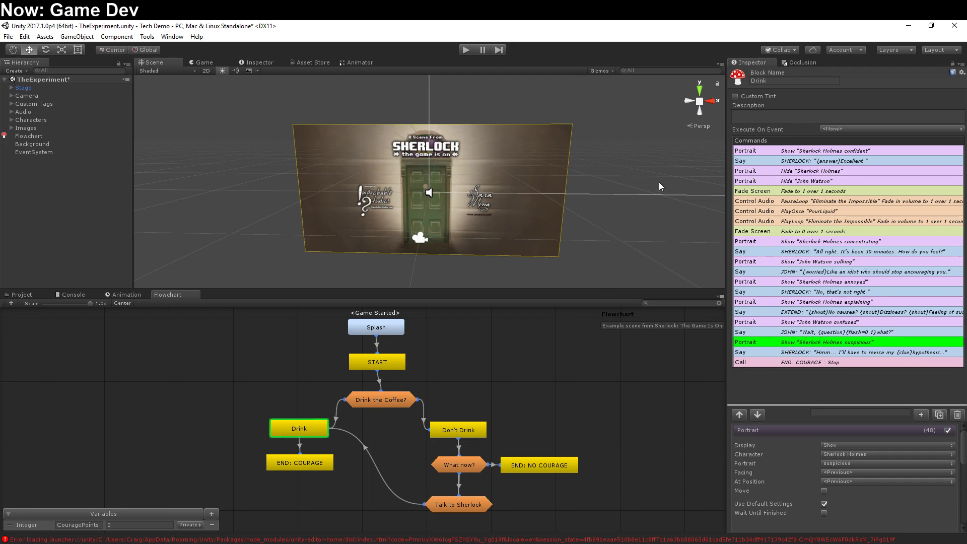
pyautogui.click(831, 242)
pyautogui.click(826, 160)
pyautogui.click(811, 231)
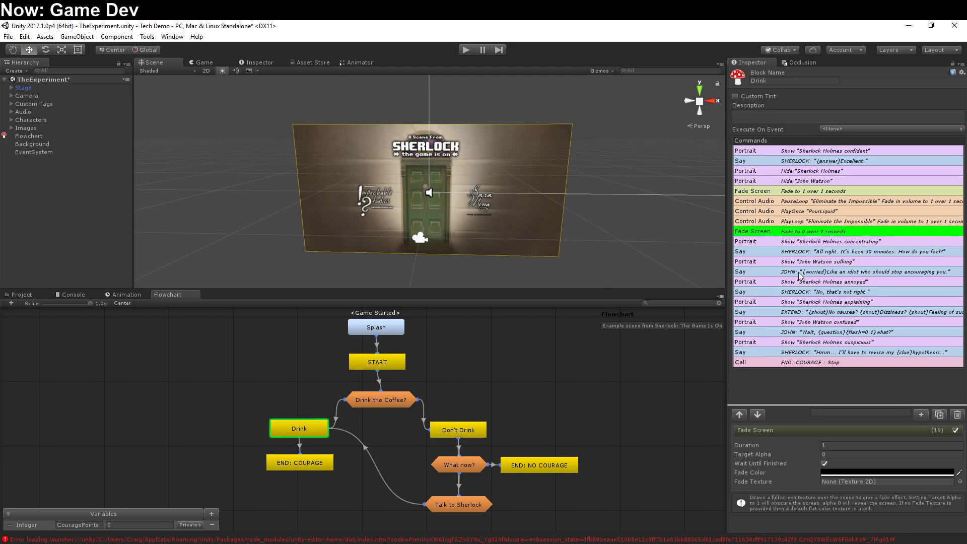
pyautogui.click(794, 272)
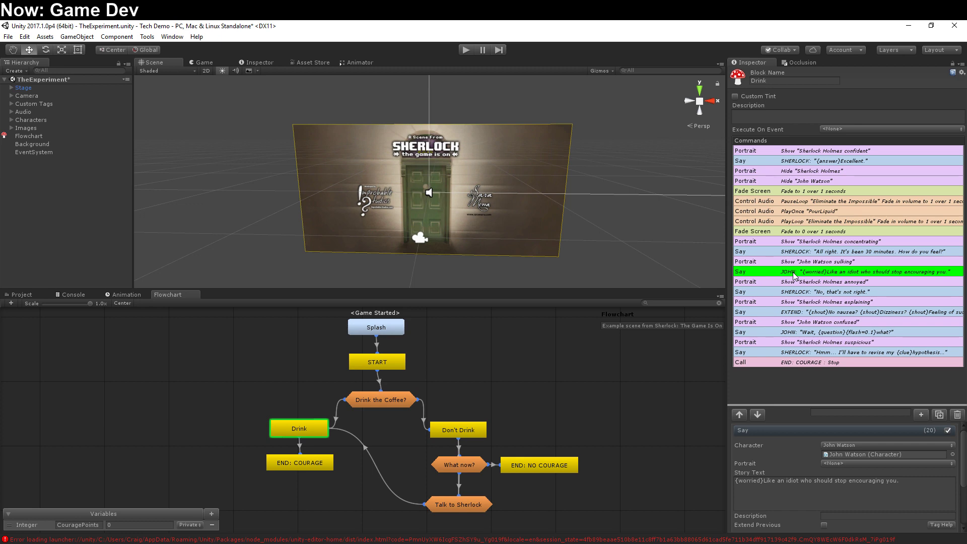